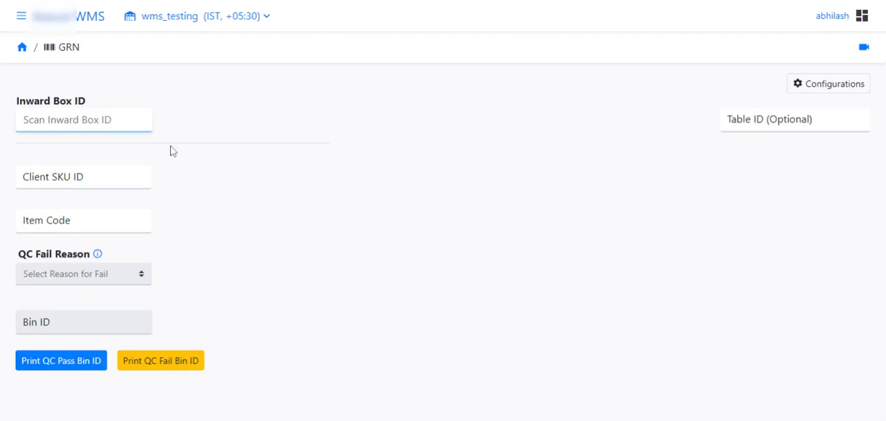
pyautogui.write('1200')
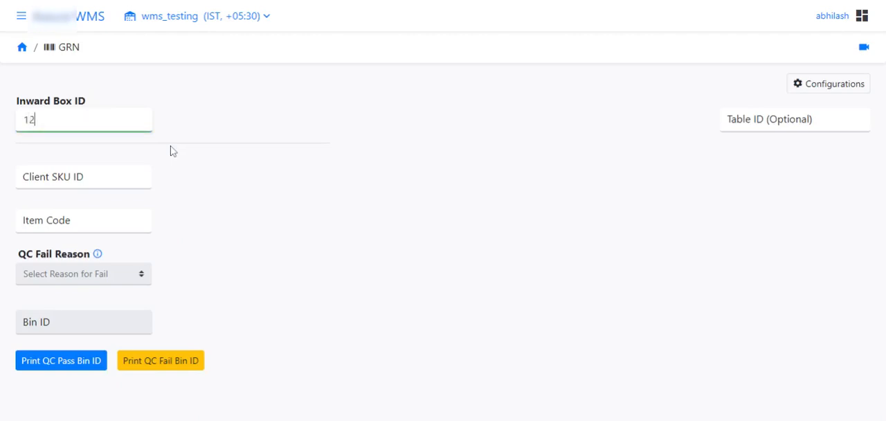
pyautogui.write('293961')
pyautogui.press('Return')
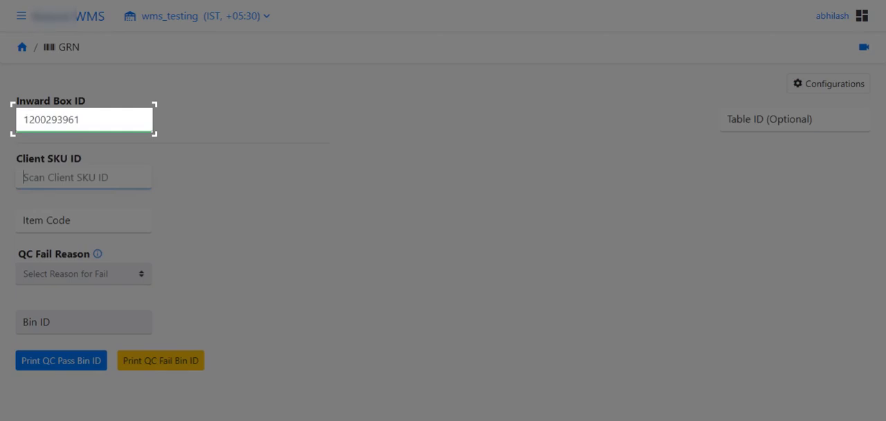
pyautogui.write('676767898')
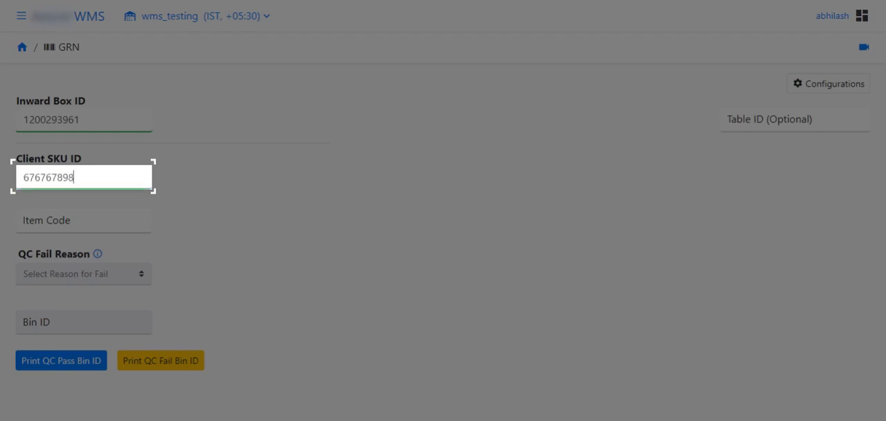
pyautogui.press('Return')
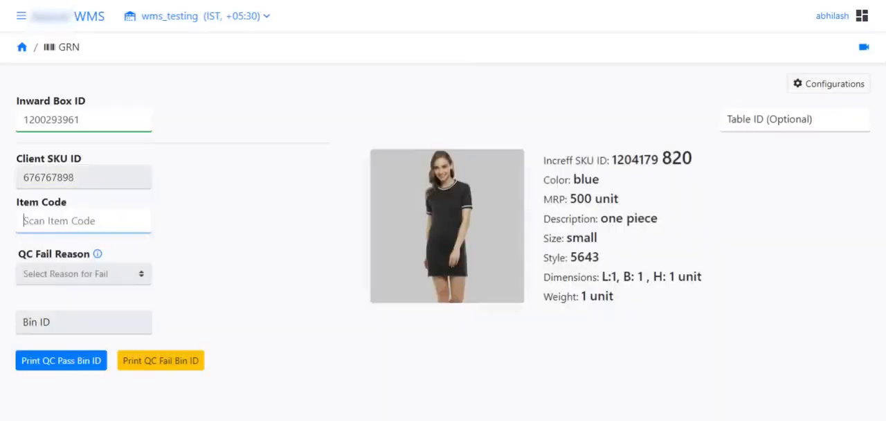
pyautogui.write('1213199')
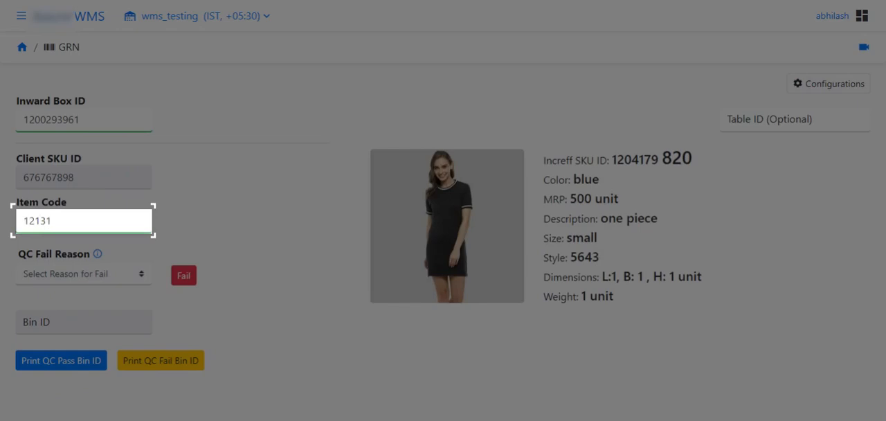
pyautogui.write('191')
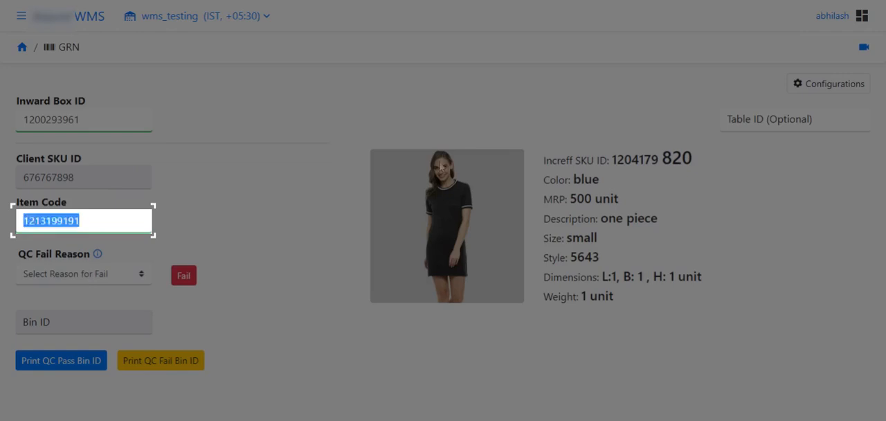
pyautogui.click(124, 222)
pyautogui.press('Return')
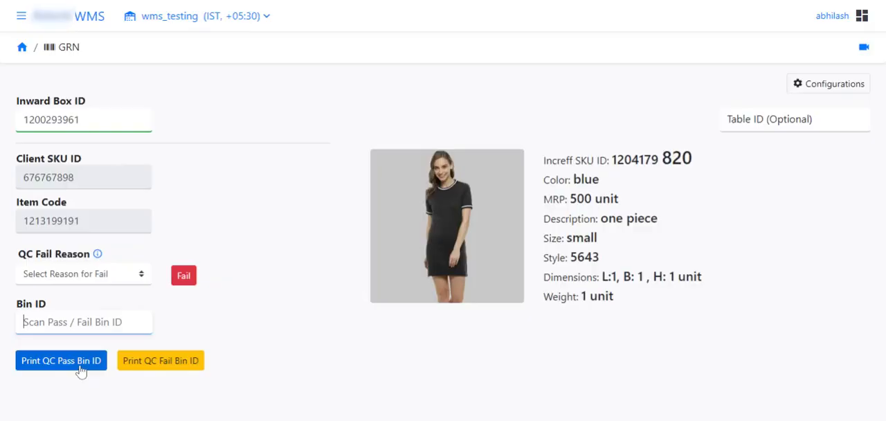
pyautogui.click(81, 360)
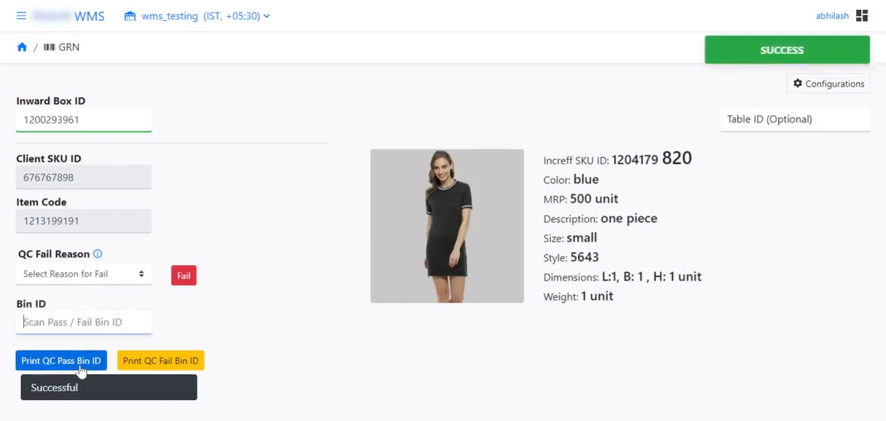
pyautogui.hotkey('ctrl', 'v')
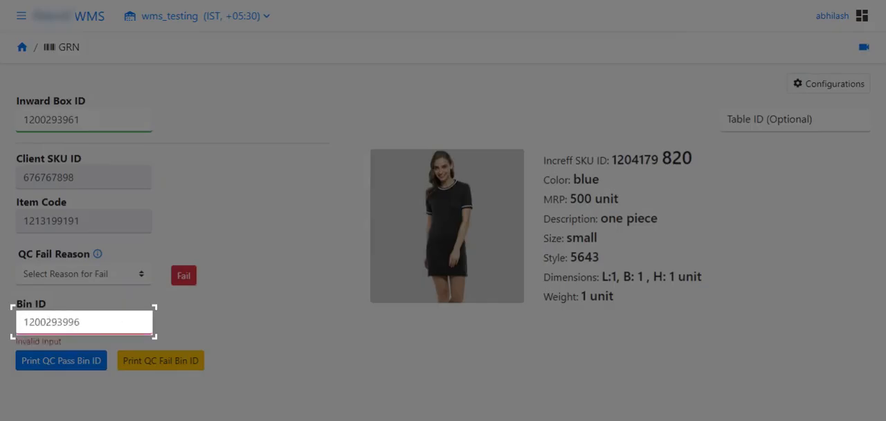
pyautogui.press('BackSpace')
pyautogui.press('BackSpace')
pyautogui.press('BackSpace')
pyautogui.press('BackSpace')
pyautogui.press('BackSpace')
pyautogui.press('BackSpace')
pyautogui.press('BackSpace')
pyautogui.press('BackSpace')
pyautogui.press('BackSpace')
pyautogui.press('BackSpace')
pyautogui.write('1')
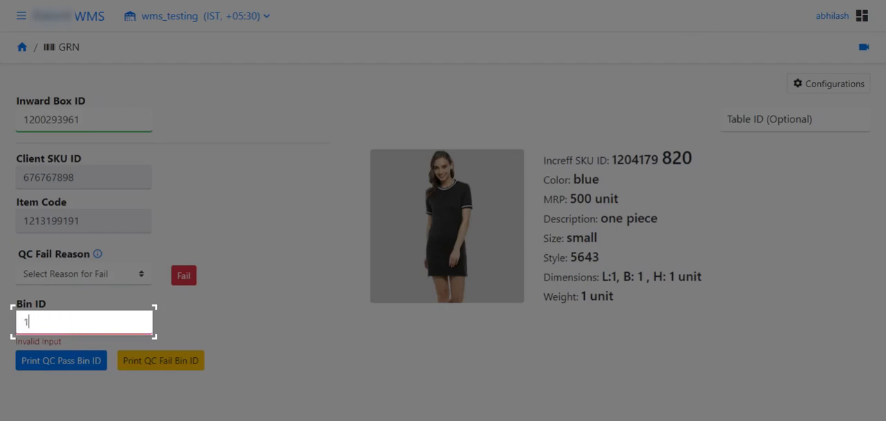
pyautogui.write('200293996')
pyautogui.click(24, 321)
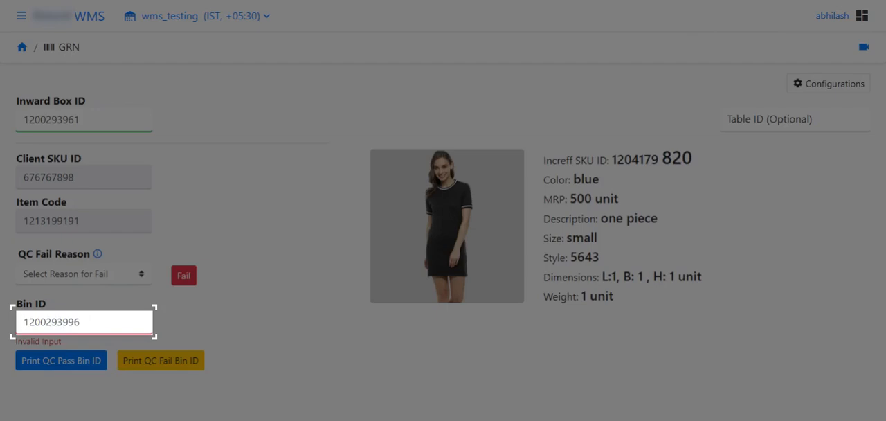
pyautogui.press('Return')
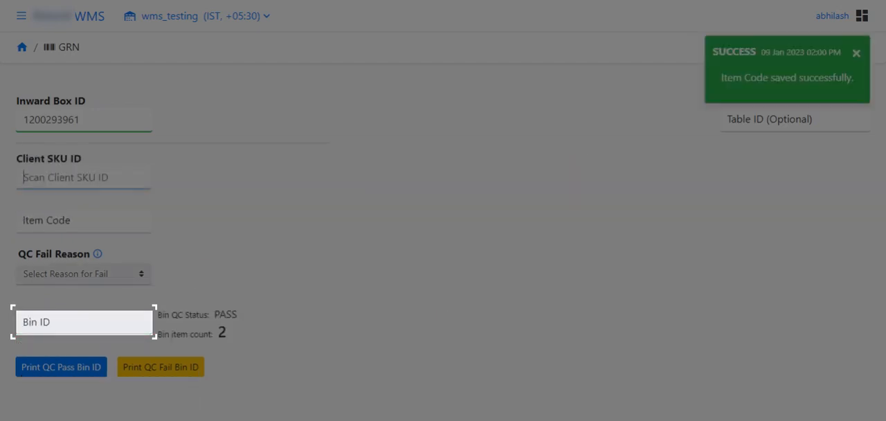
pyautogui.write('12')
pyautogui.write('131')
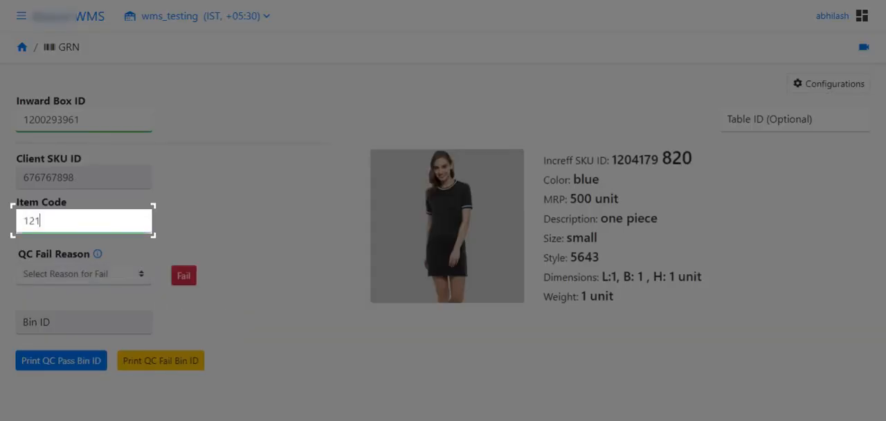
pyautogui.write('99193')
pyautogui.press('Return')
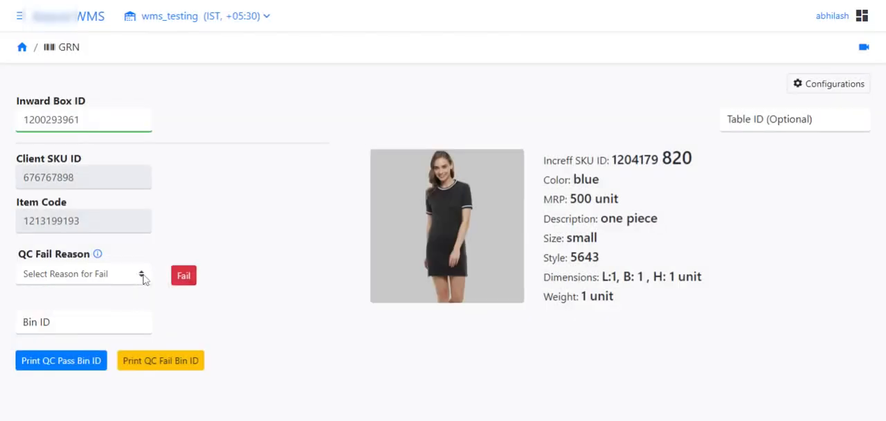
# Mark the second item as QC failed with the reason COLOR_FADE
pyautogui.click(142, 275)
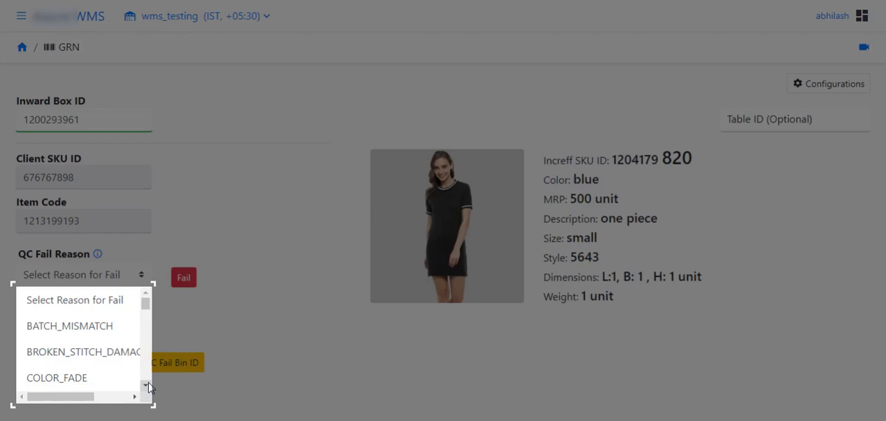
pyautogui.click(146, 385)
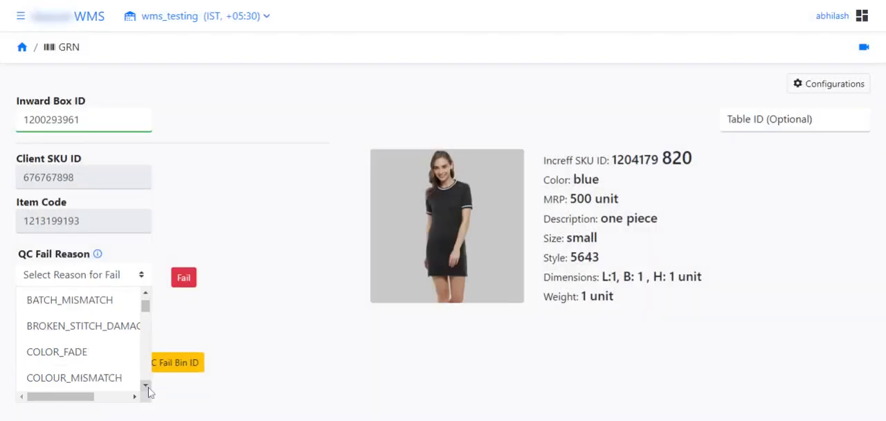
pyautogui.click(146, 385)
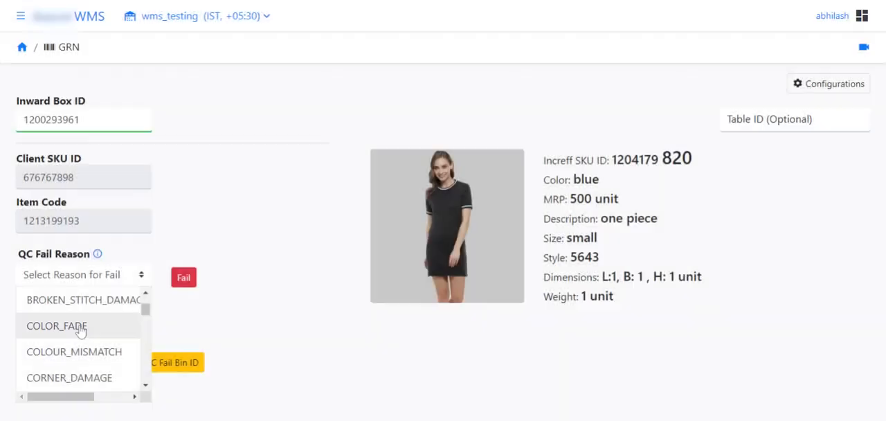
pyautogui.click(80, 331)
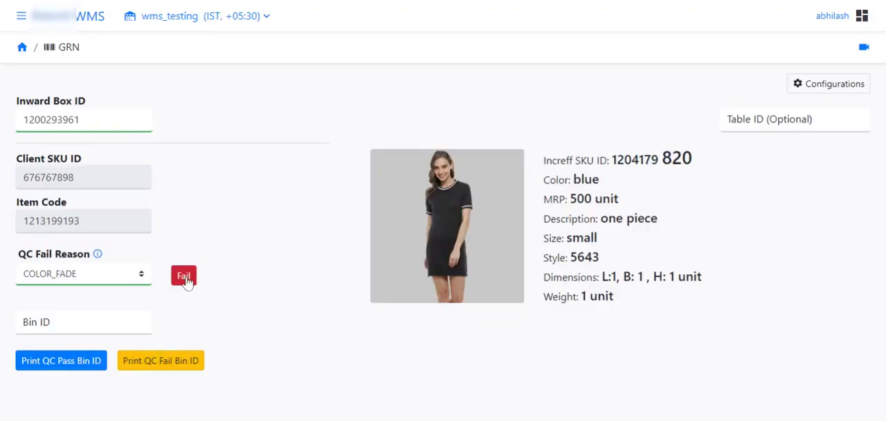
pyautogui.click(184, 278)
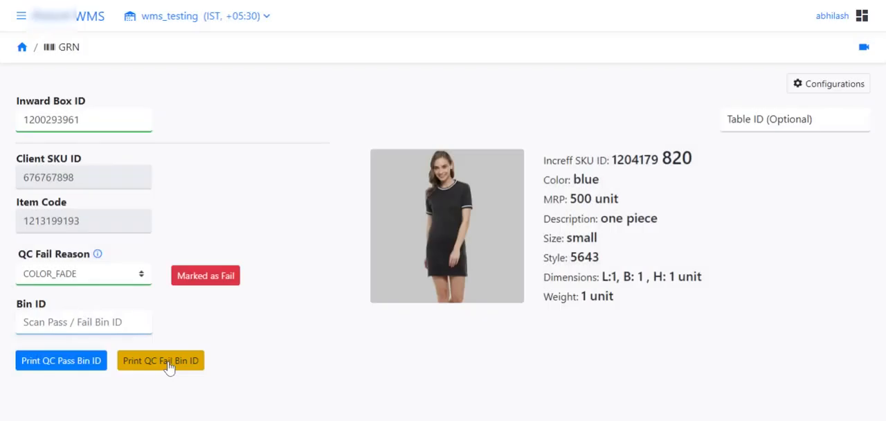
pyautogui.click(168, 365)
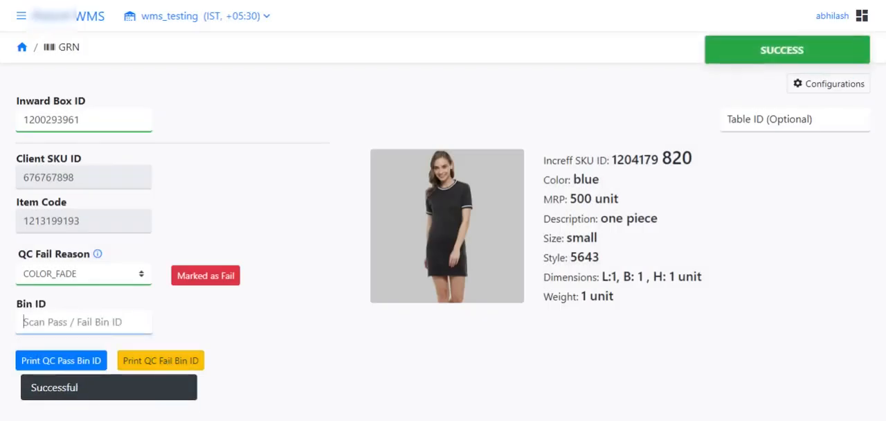
pyautogui.write('120029')
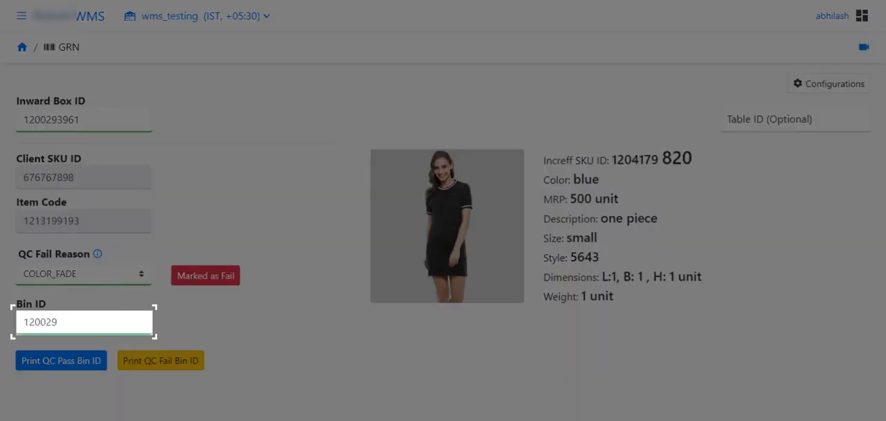
pyautogui.write('3997')
pyautogui.press('Return')
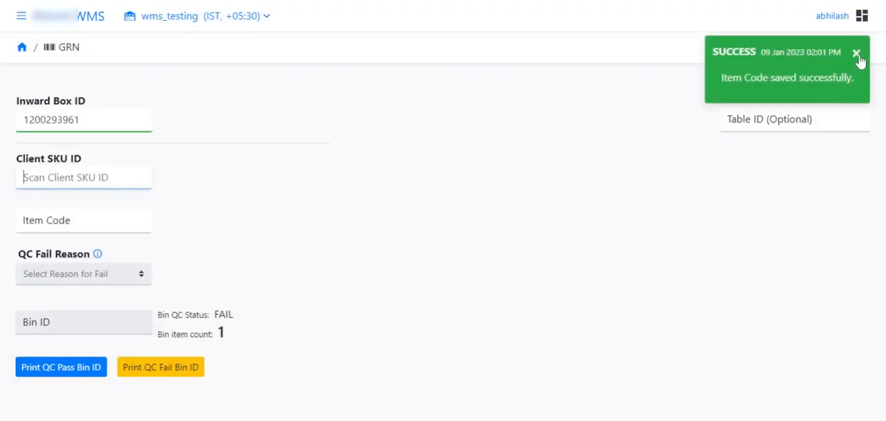
pyautogui.click(857, 57)
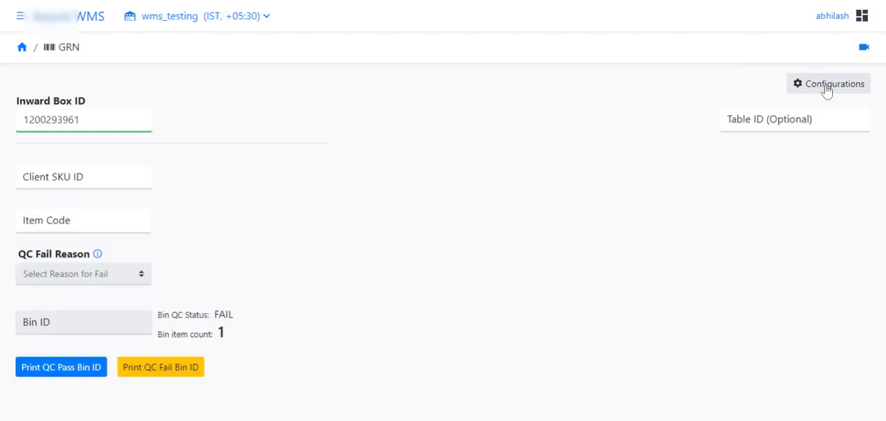
# In the local GRN configurations, set the scannable field to Custom SKU Attribute(s) and turn on Bulk / Pre-Printed Item Code GRN
pyautogui.click(827, 90)
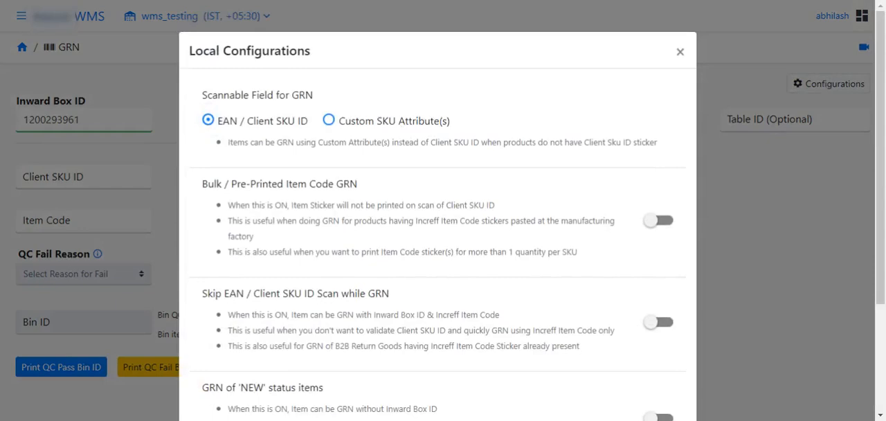
pyautogui.click(401, 130)
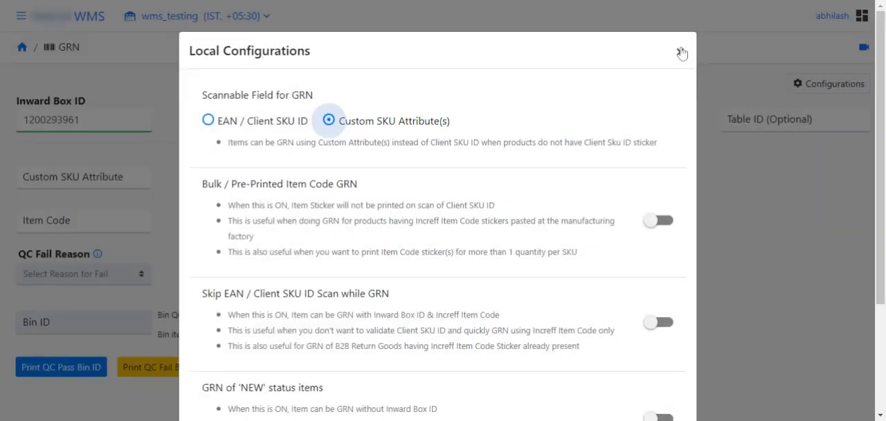
pyautogui.click(680, 52)
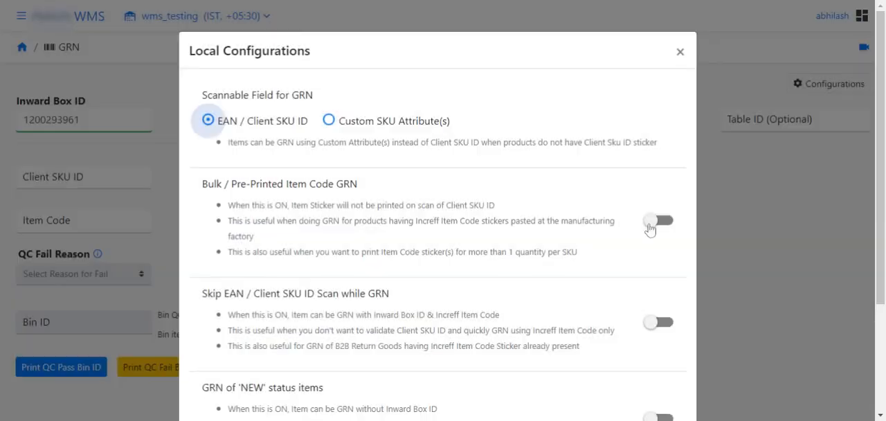
pyautogui.click(654, 221)
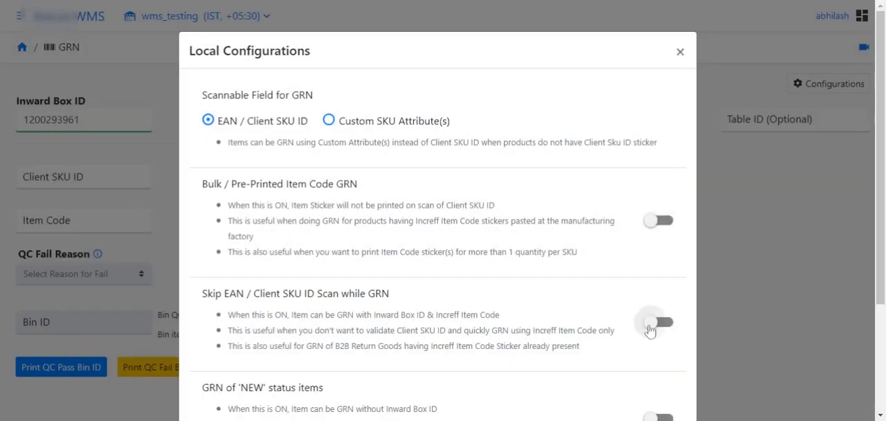
pyautogui.click(653, 324)
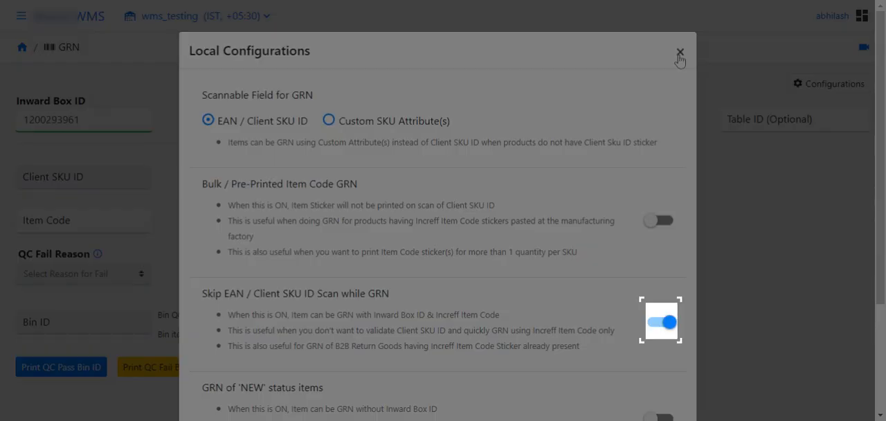
pyautogui.click(679, 55)
pyautogui.click(94, 216)
pyautogui.doubleClick(68, 120)
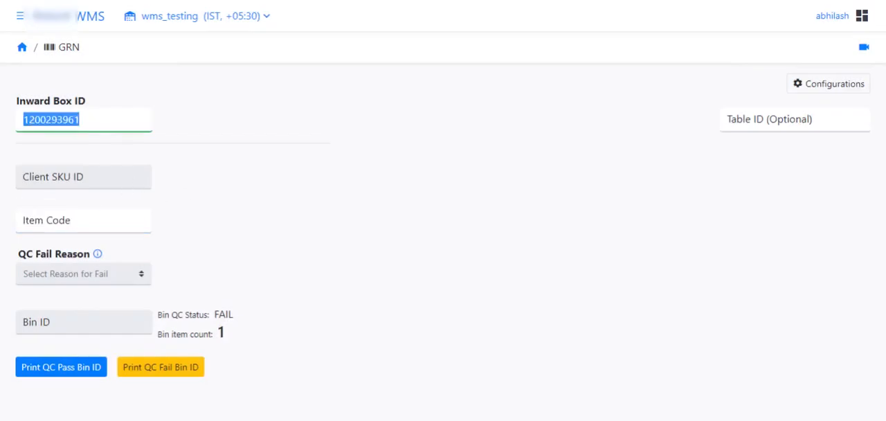
pyautogui.press('Return')
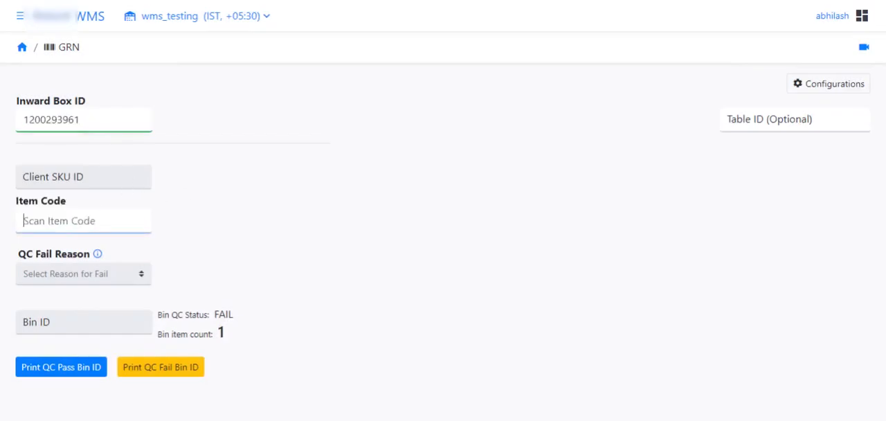
# Turn on GRN of 'NEW' status items in the local configurations so items need no inward box ID
pyautogui.click(799, 86)
pyautogui.scroll(-3, 651, 278)
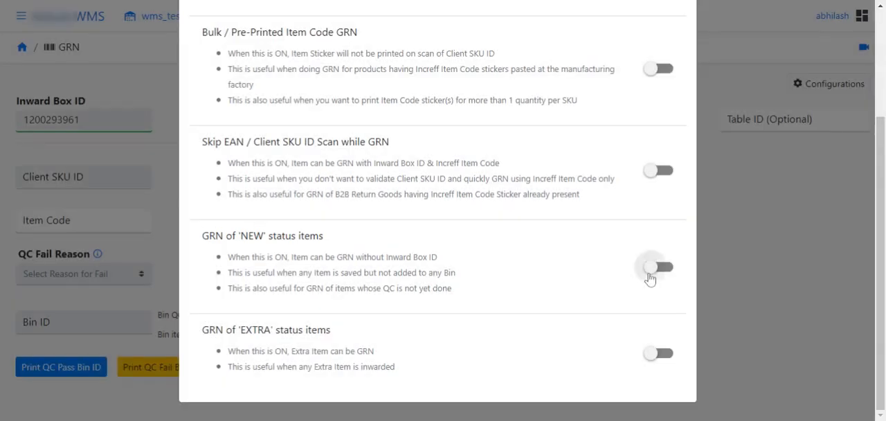
pyautogui.click(648, 273)
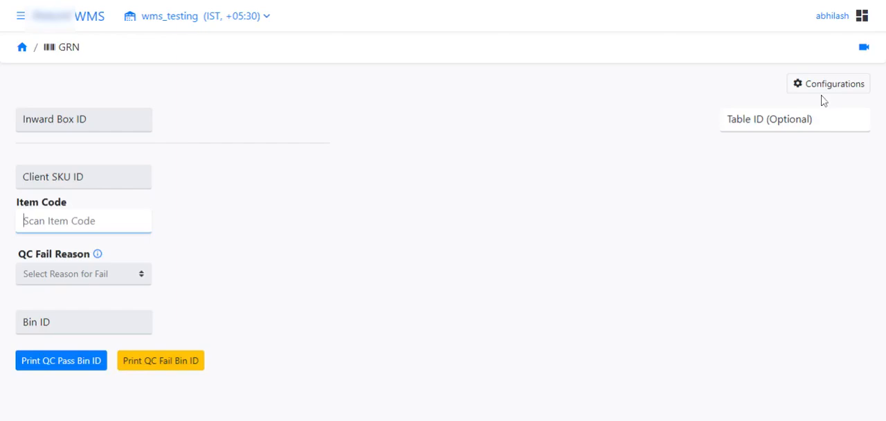
# Turn on GRN of 'EXTRA' status items in the local configurations
pyautogui.click(827, 84)
pyautogui.scroll(-3, 840, 316)
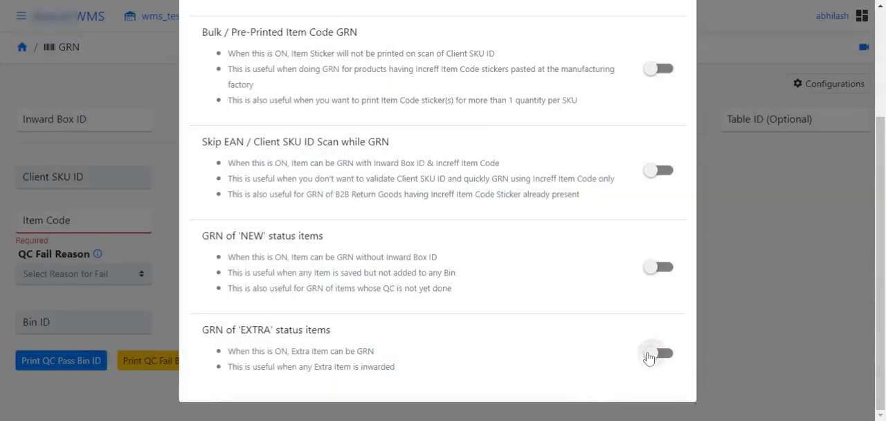
pyautogui.click(647, 356)
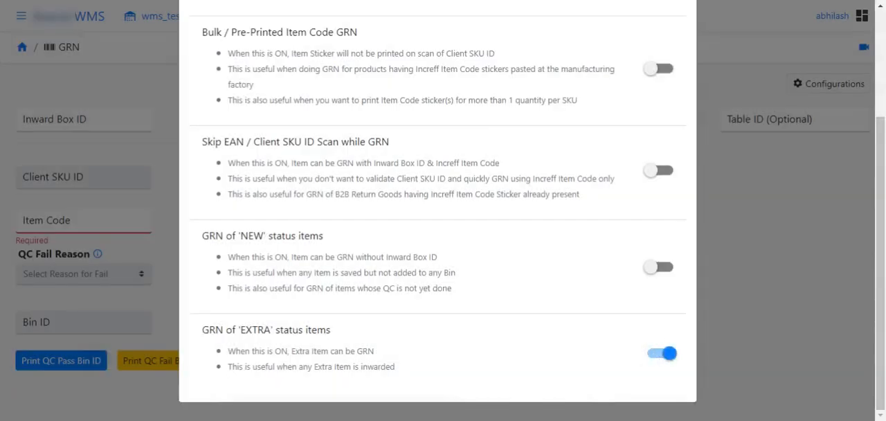